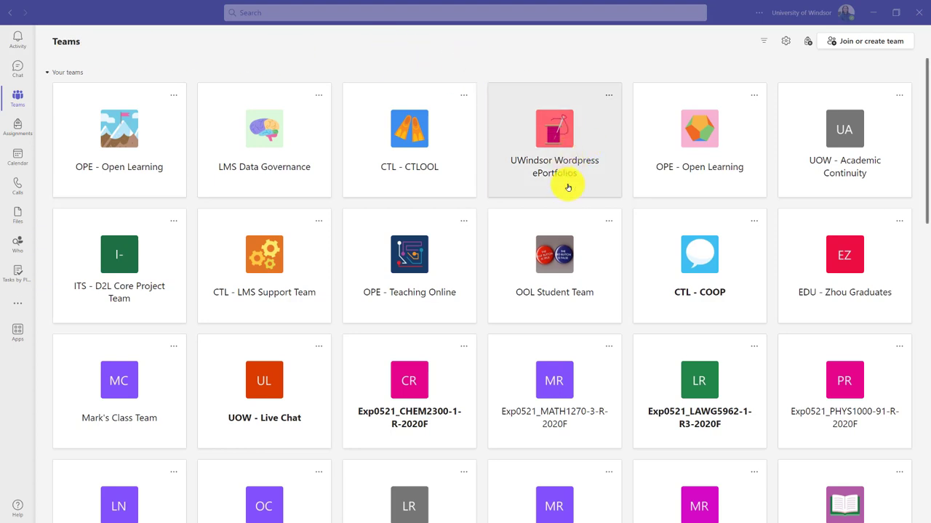
Step: Scroll to the bottom of the Teams grid to reveal the PHYS1000-91-R-2023F team card
scroll(566, 183, "down", 3)
scroll(567, 181, "down", 8)
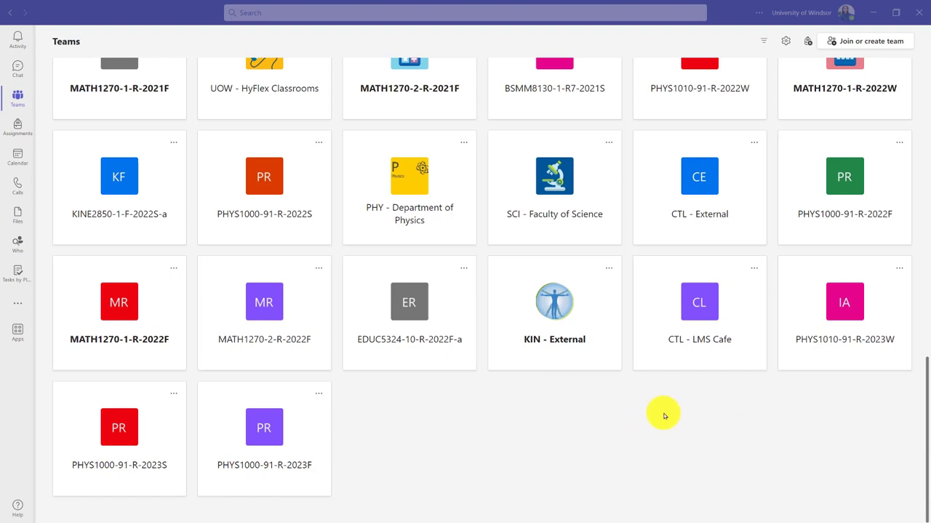
Step: Open the PHYS1000-91-R-2023F team from its card
left_click(284, 426)
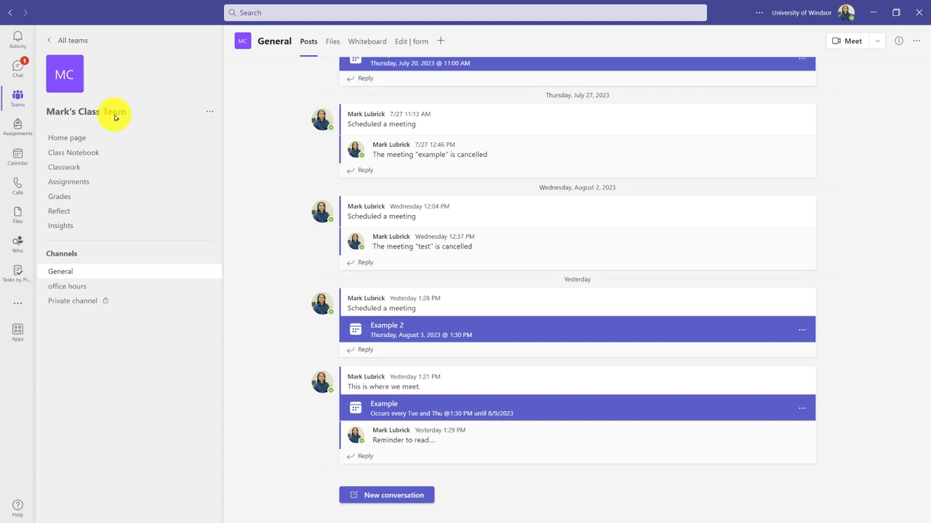
left_click(208, 109)
left_click(209, 111)
left_click(208, 111)
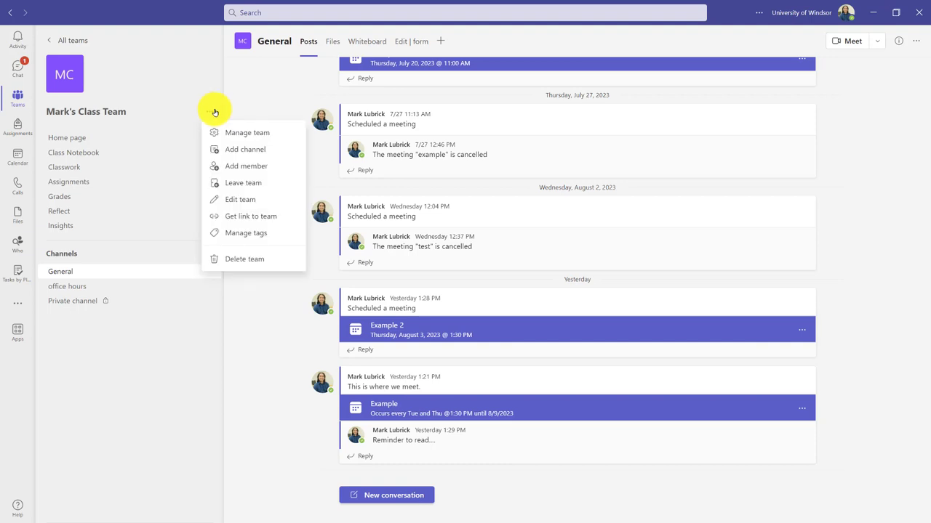
left_click(244, 167)
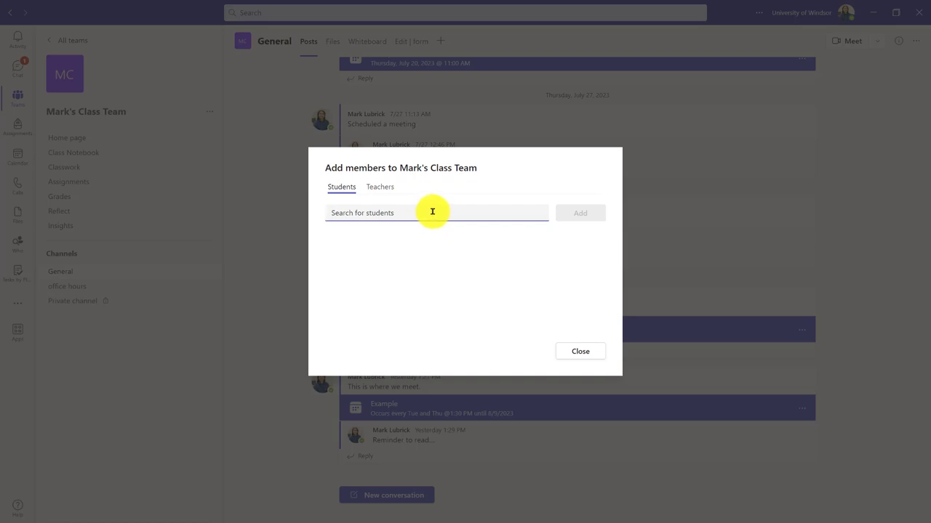
left_click(593, 351)
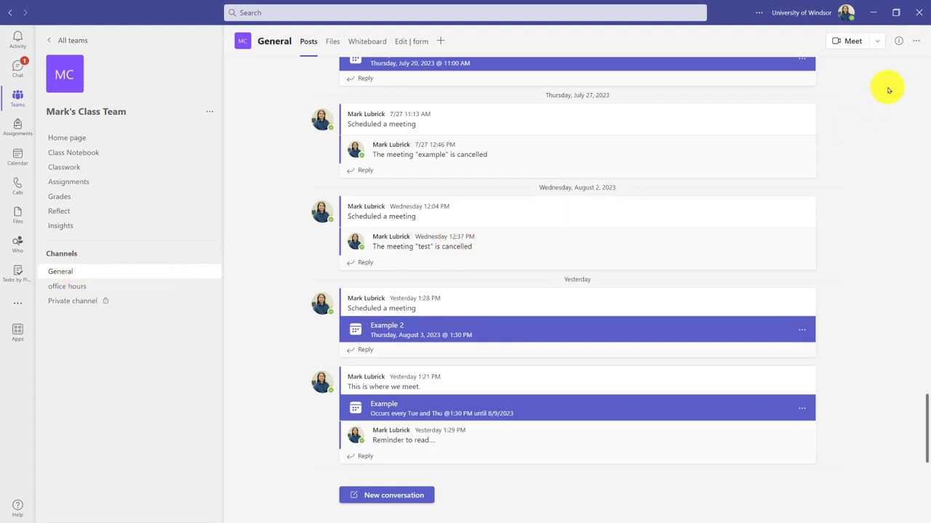
Step: Schedule a new channel meeting from the Meet dropdown
left_click(878, 41)
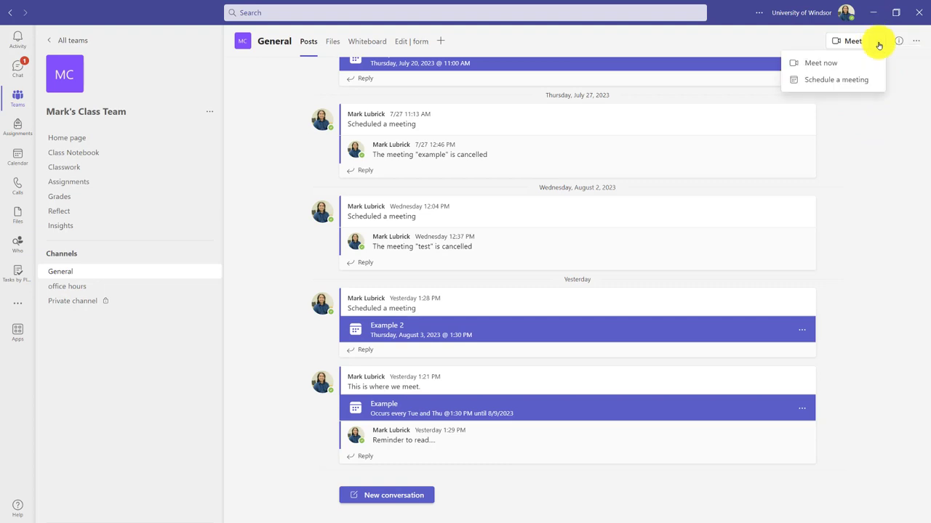
left_click(849, 81)
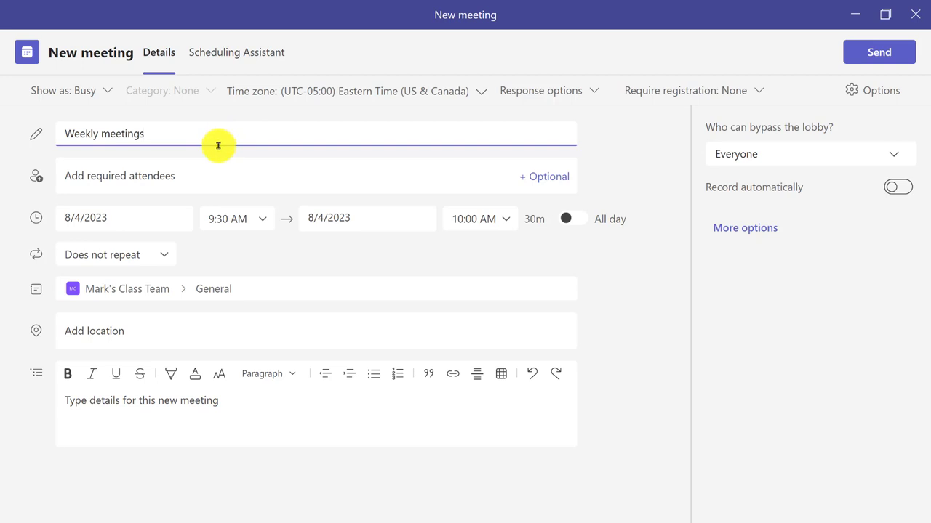
Step: Add the instructor as a required attendee and bring up the repeat choices
left_click(186, 175)
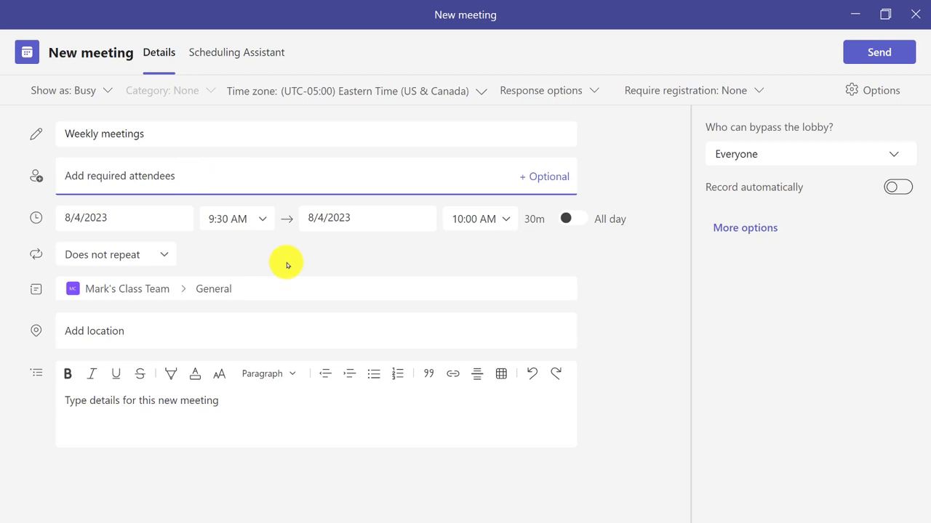
type("lubrick")
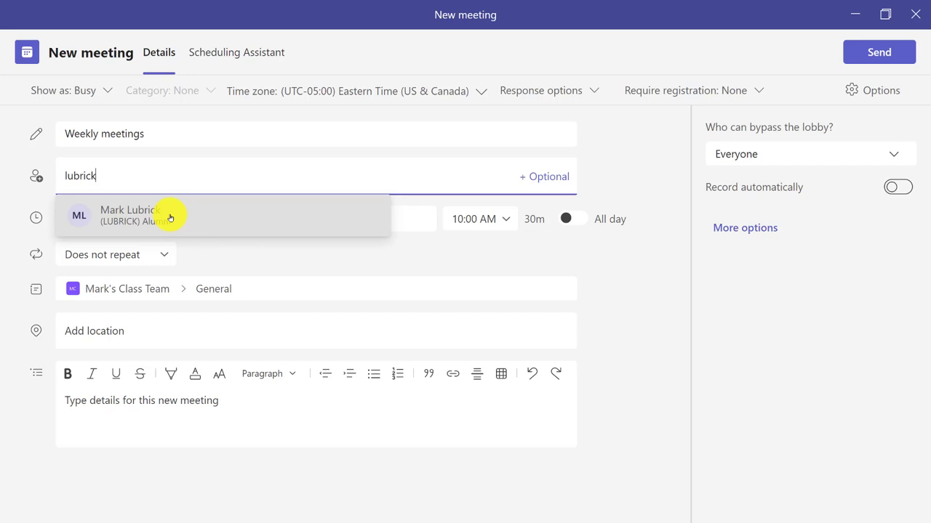
left_click(170, 218)
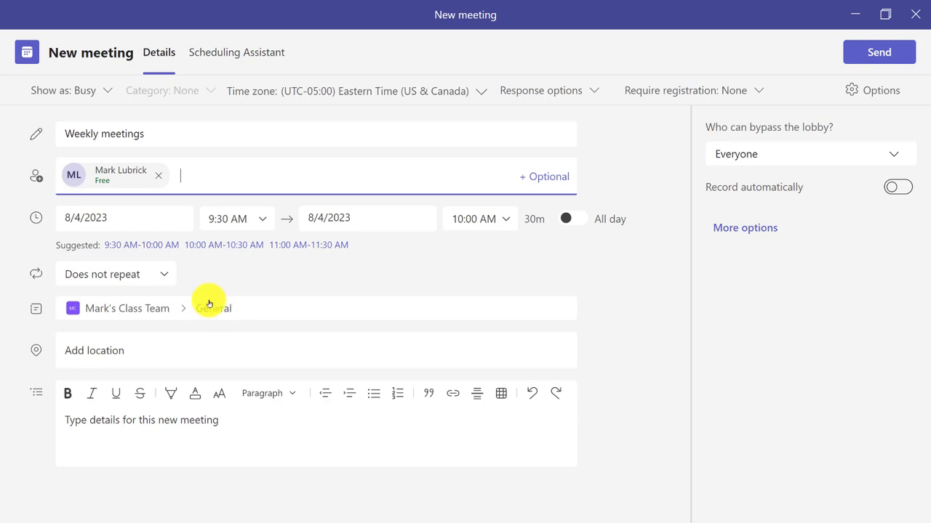
left_click(156, 216)
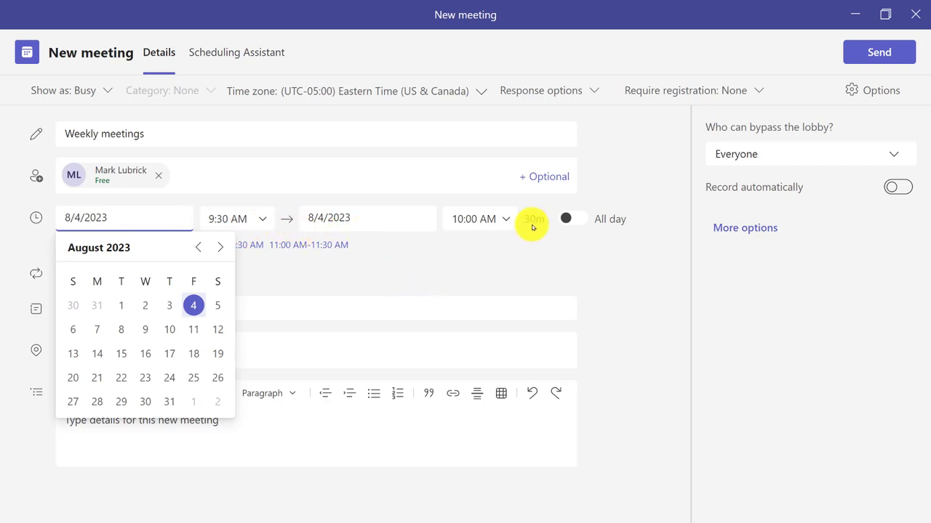
left_click(514, 260)
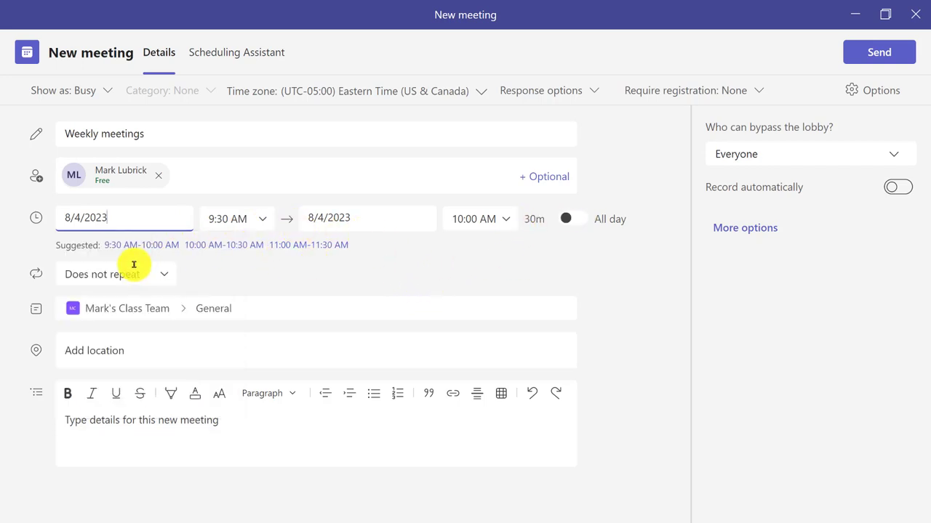
left_click(156, 270)
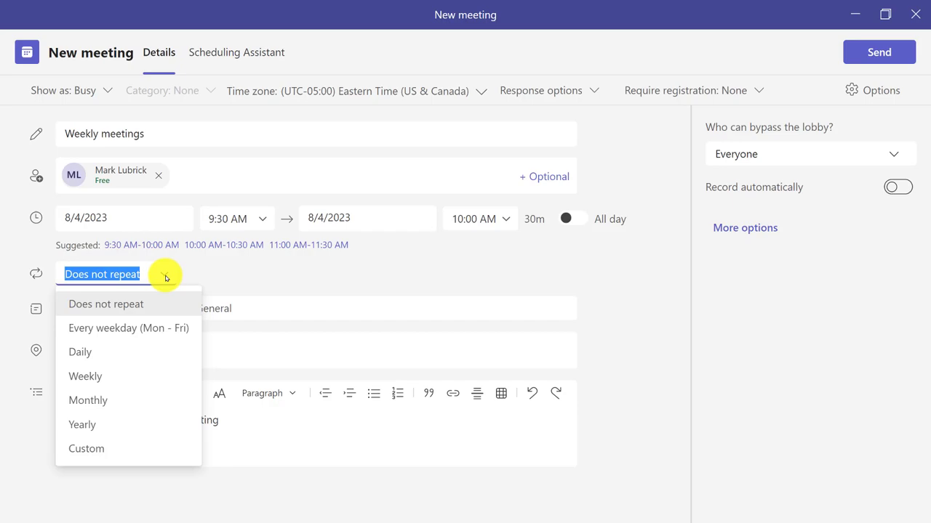
Step: Set a weekly recurrence on Monday, Wednesday and Friday, ending 8/10/2023
left_click(104, 376)
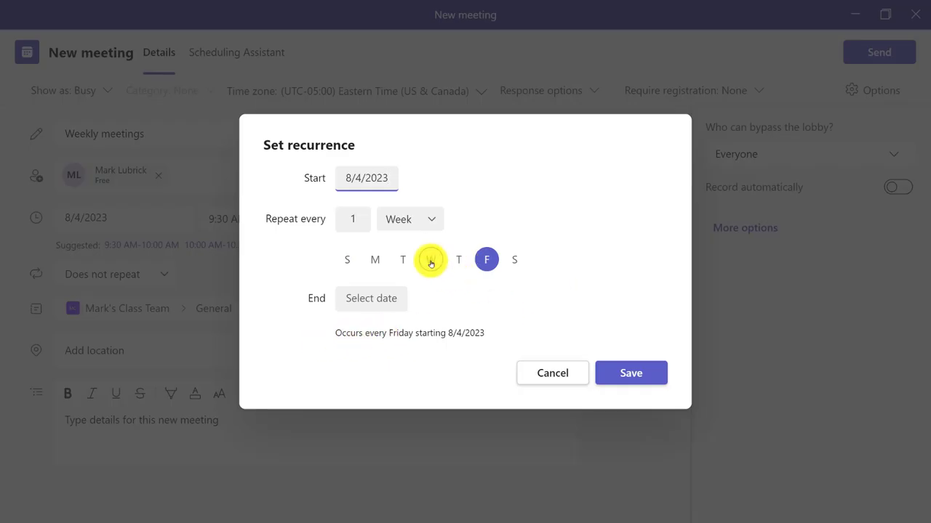
left_click(375, 259)
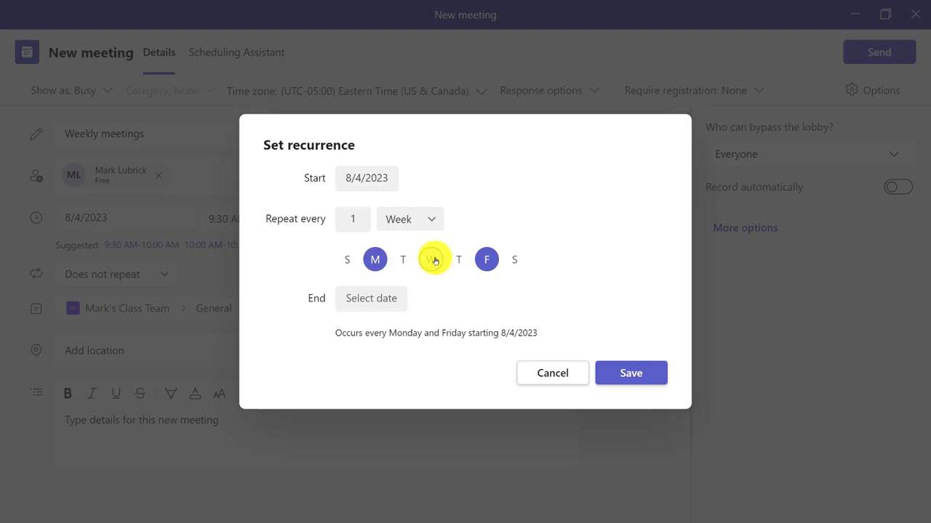
left_click(430, 259)
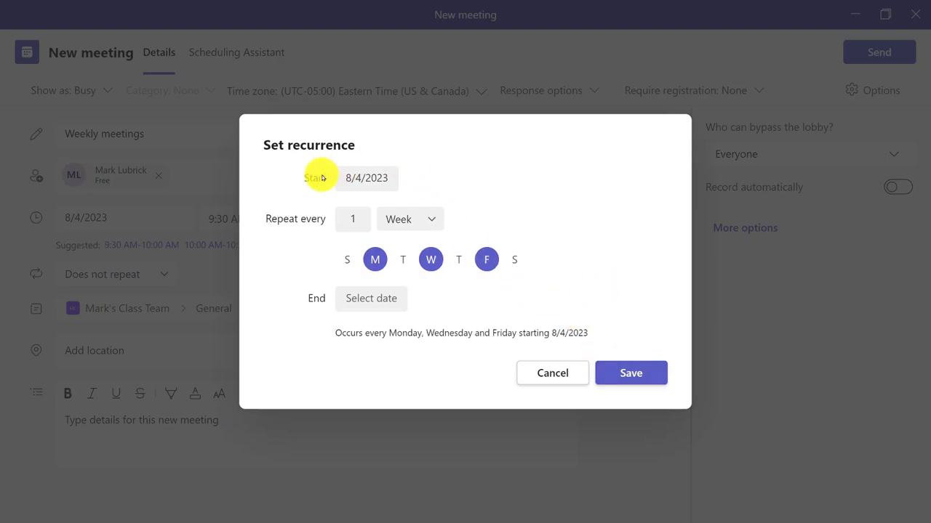
left_click(389, 298)
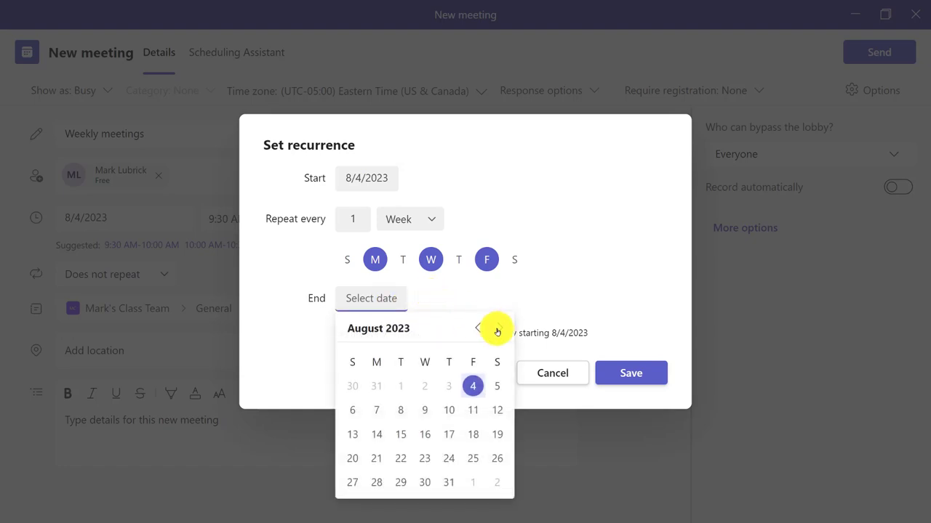
left_click(452, 413)
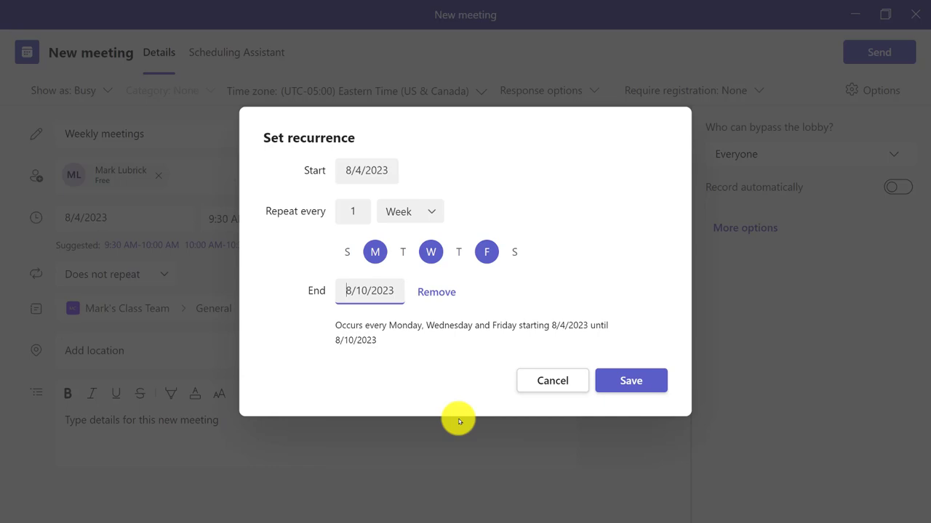
left_click(645, 380)
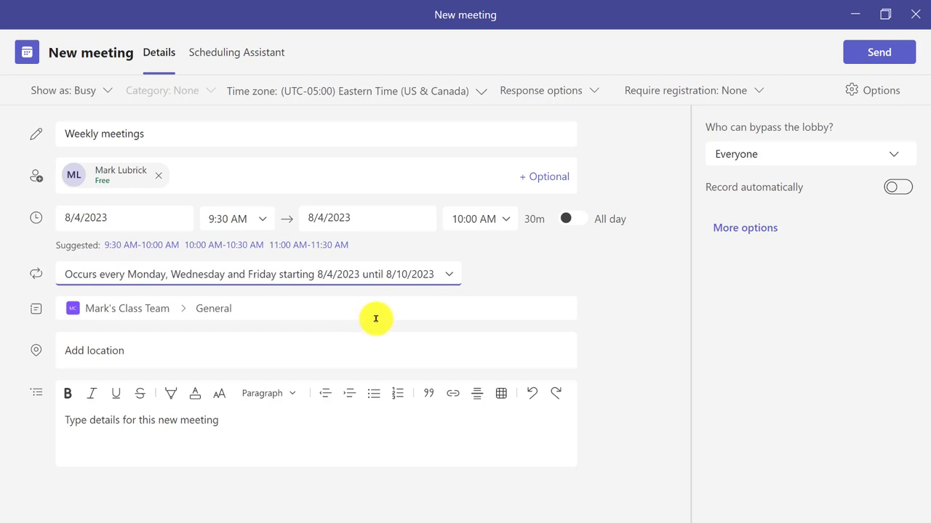
Step: Write 'This is where we will meet every week' in the meeting details
left_click(181, 348)
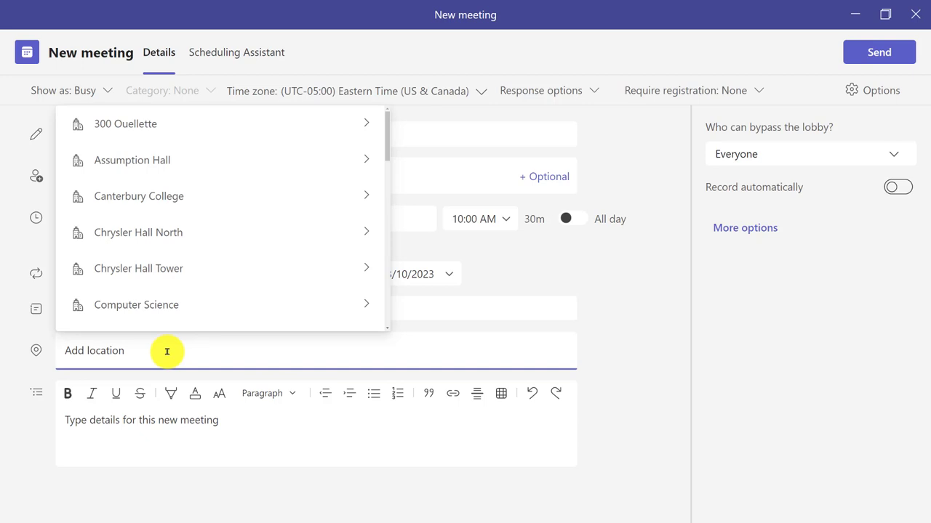
left_click(198, 451)
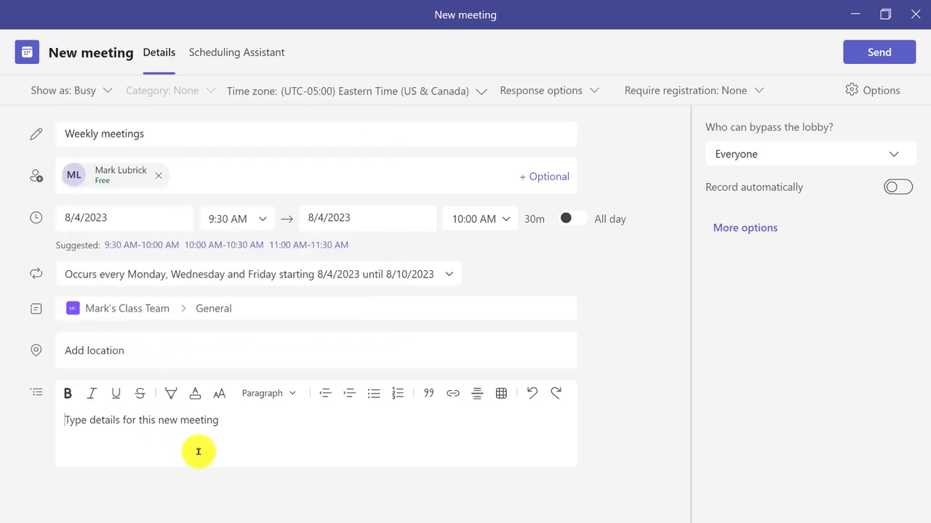
type("This is ")
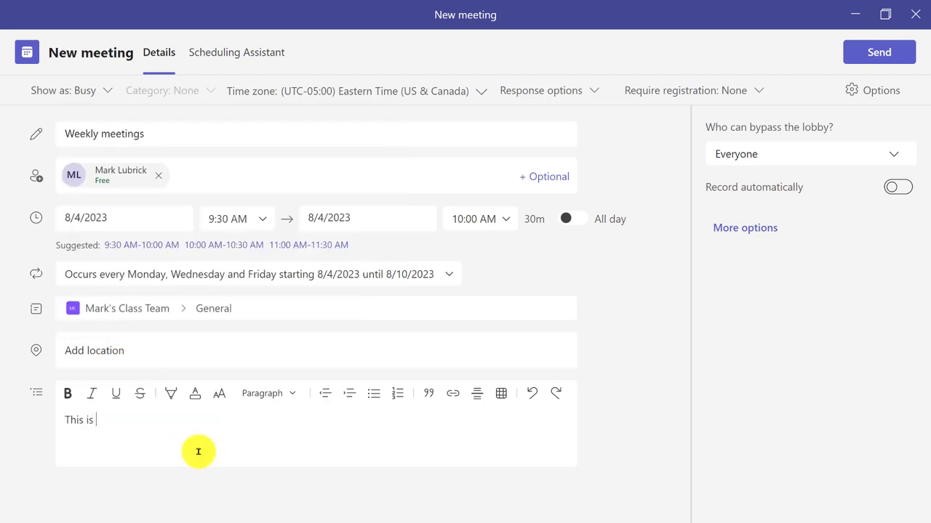
type("where we will mee")
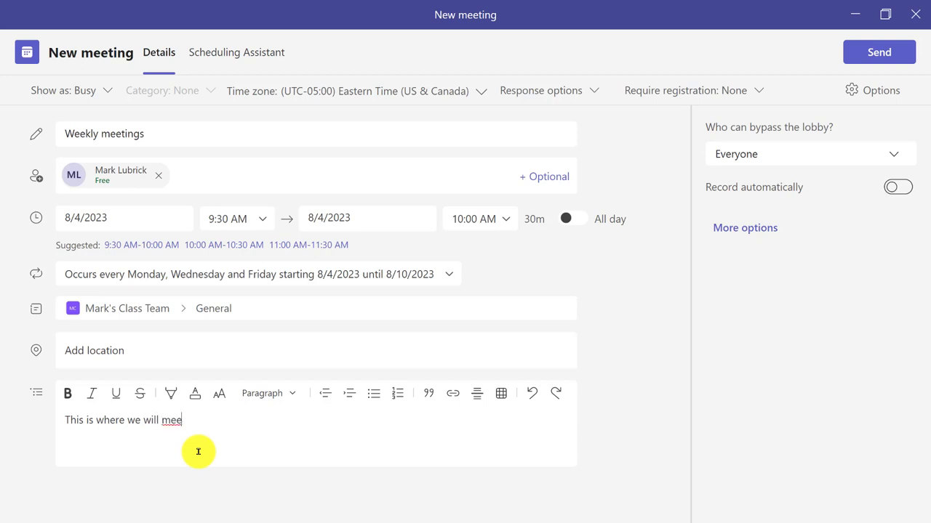
type("t every week")
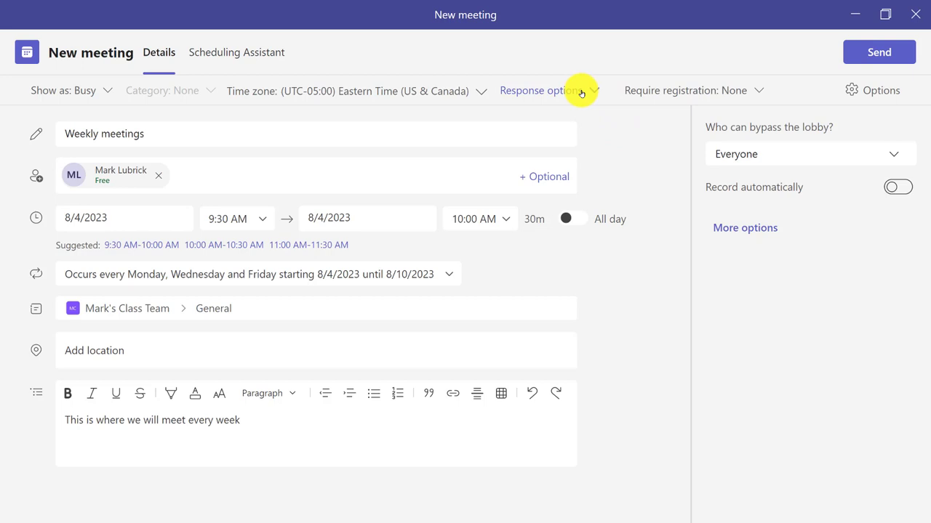
Step: Turn off Request responses and Allow forwarding, keeping registration at None
left_click(582, 92)
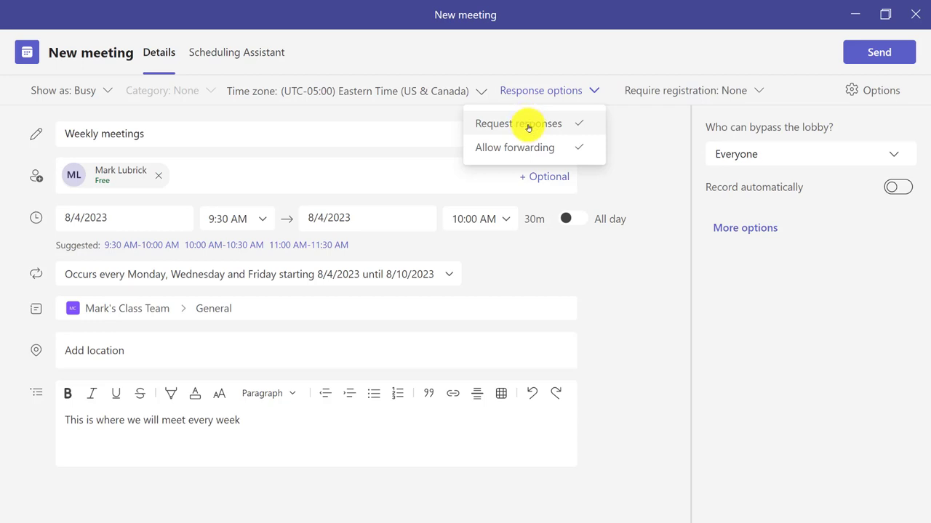
left_click(528, 125)
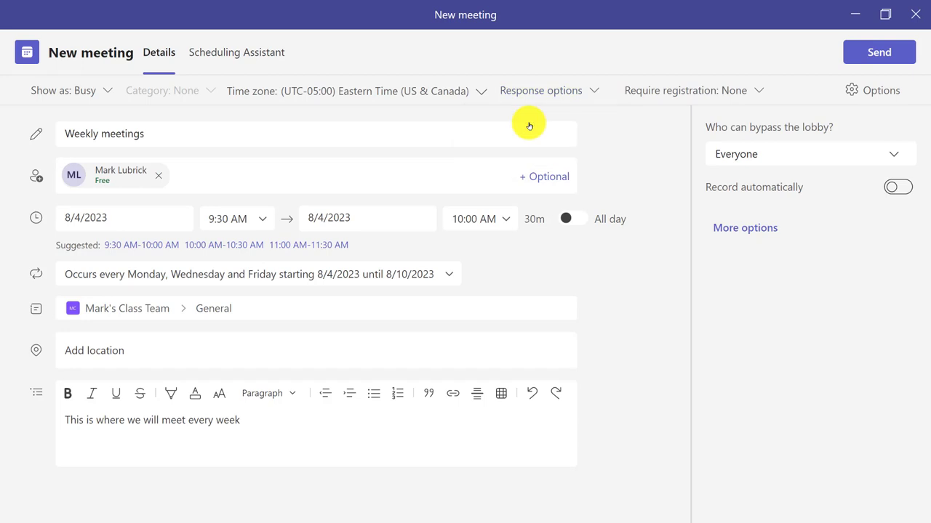
left_click(569, 88)
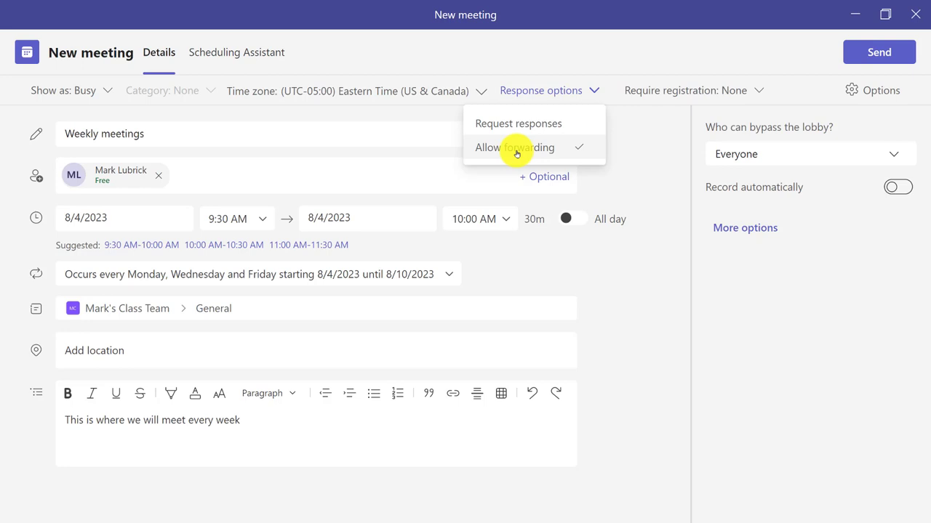
left_click(517, 151)
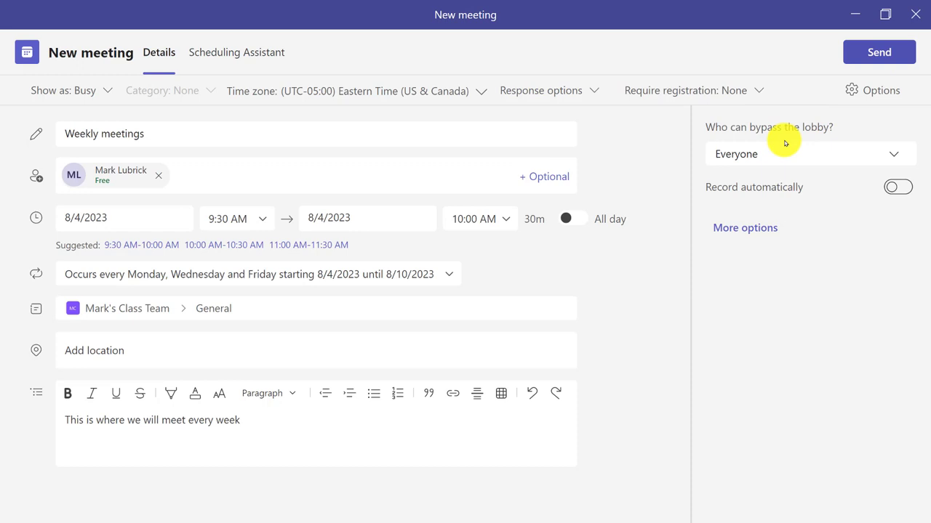
left_click(720, 93)
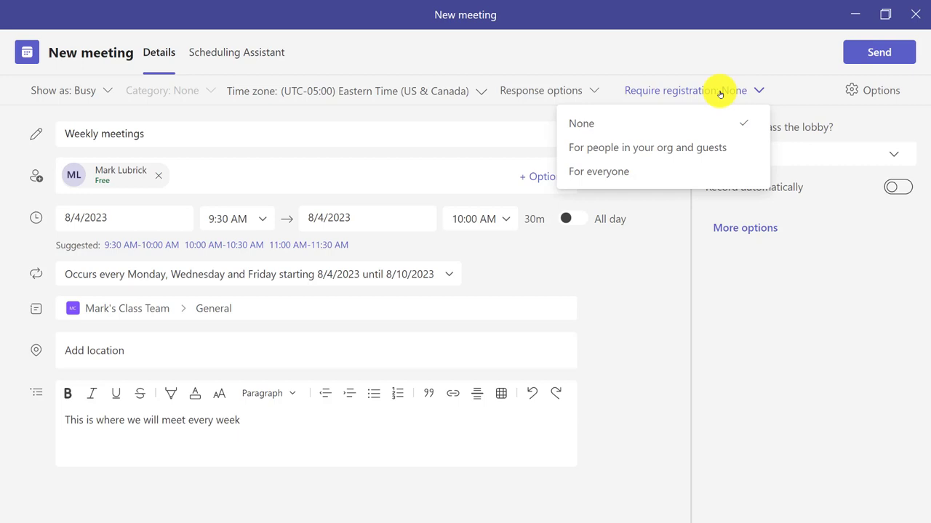
left_click(240, 168)
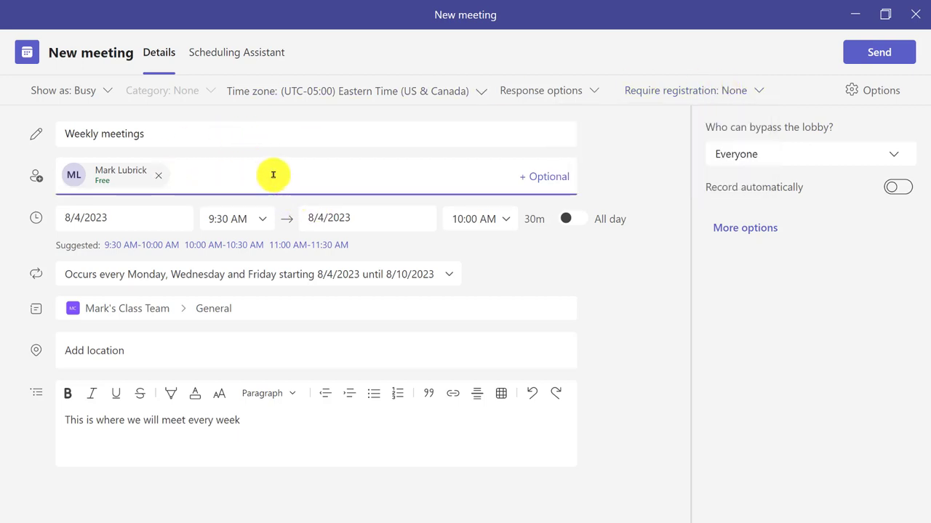
Step: Send the Weekly meetings invite to the General channel
left_click(884, 54)
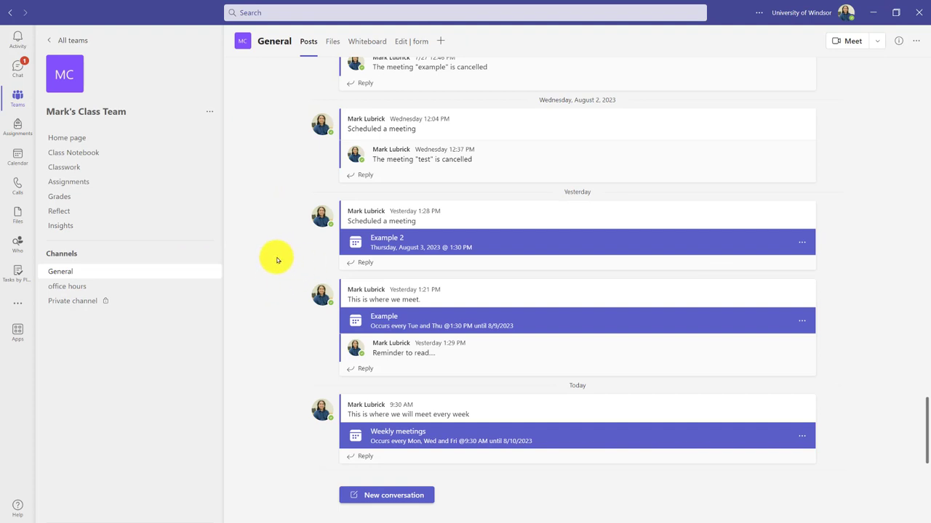
left_click(76, 141)
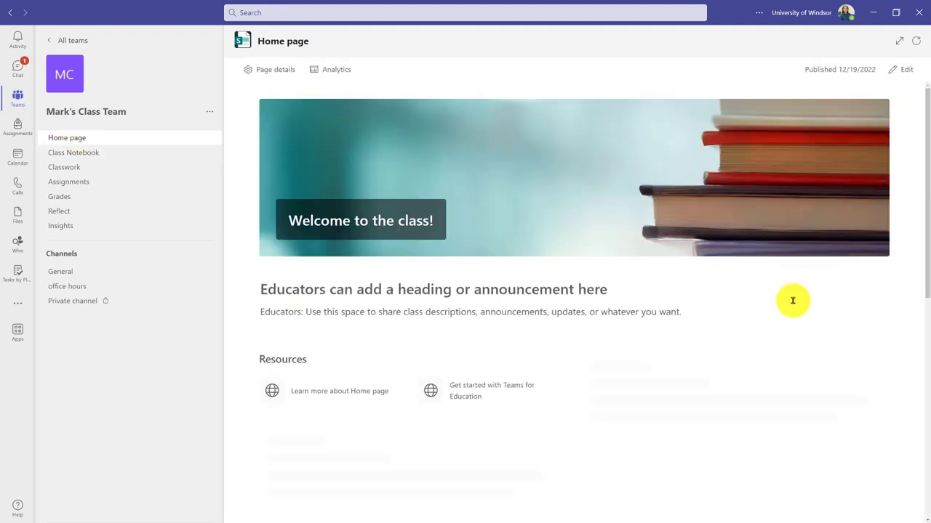
scroll(810, 373, "down", 3)
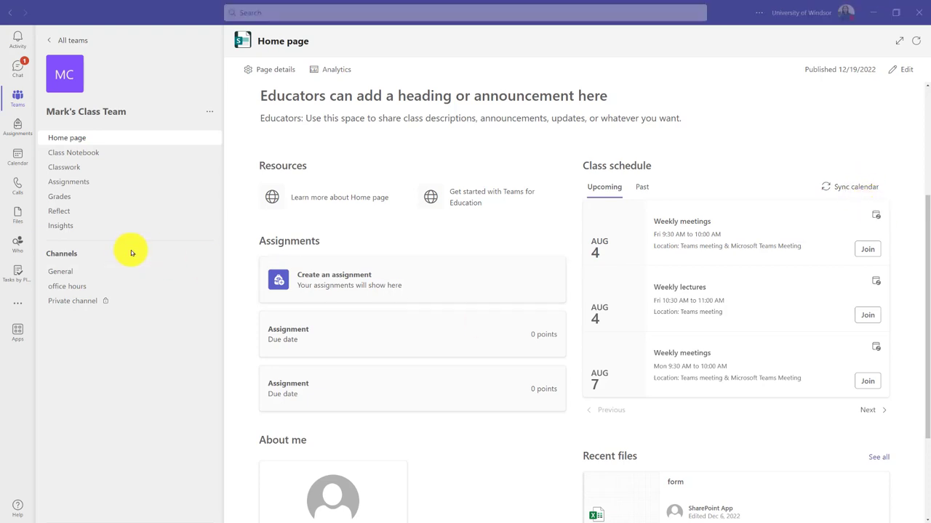
left_click(80, 271)
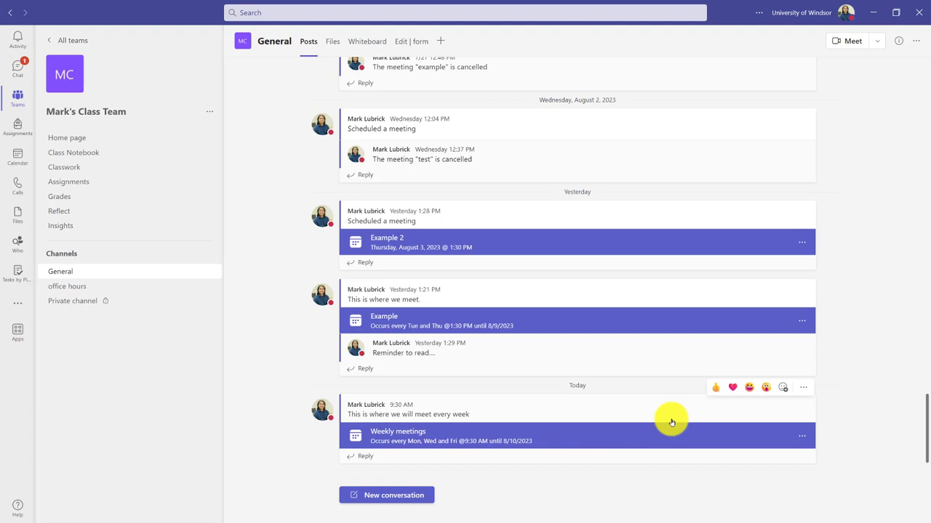
Step: Open the Weekly meetings series details from its General channel card
left_click(600, 434)
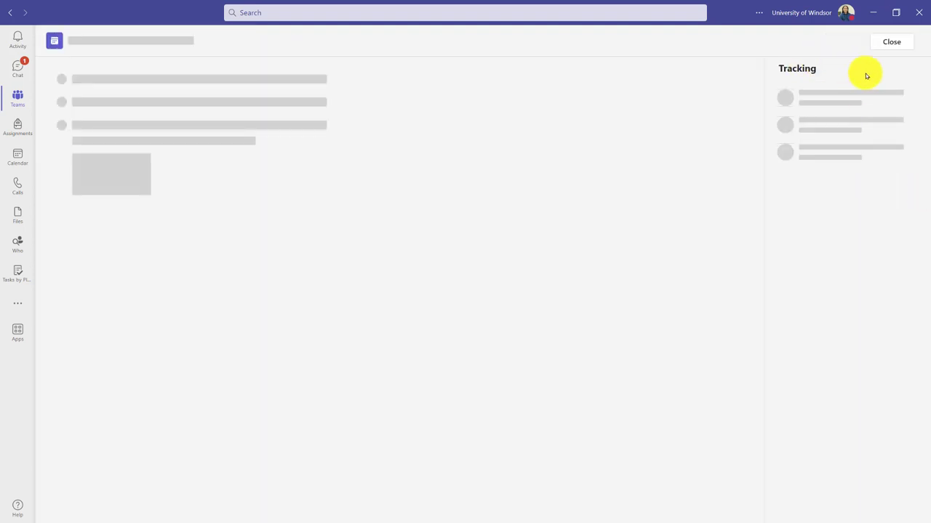